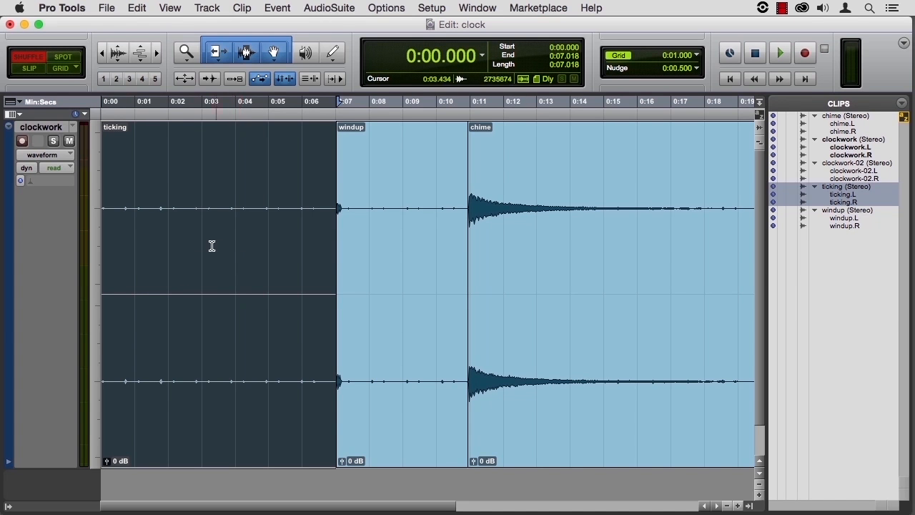
- Select about 1.07 seconds within the ticking clip, from 0:01.728 to 0:02.794, and audition the selection
left_click(189, 234)
left_click_drag(159, 222, 194, 232)
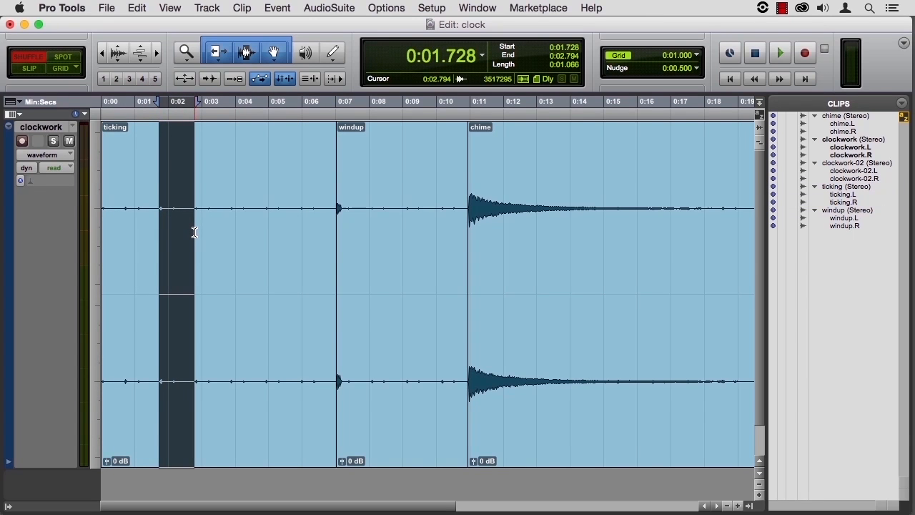
key("space")
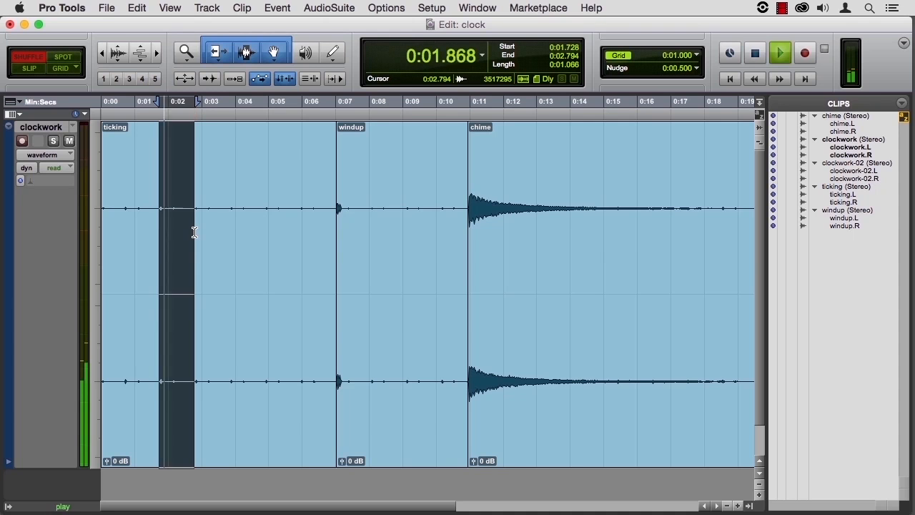
key("space")
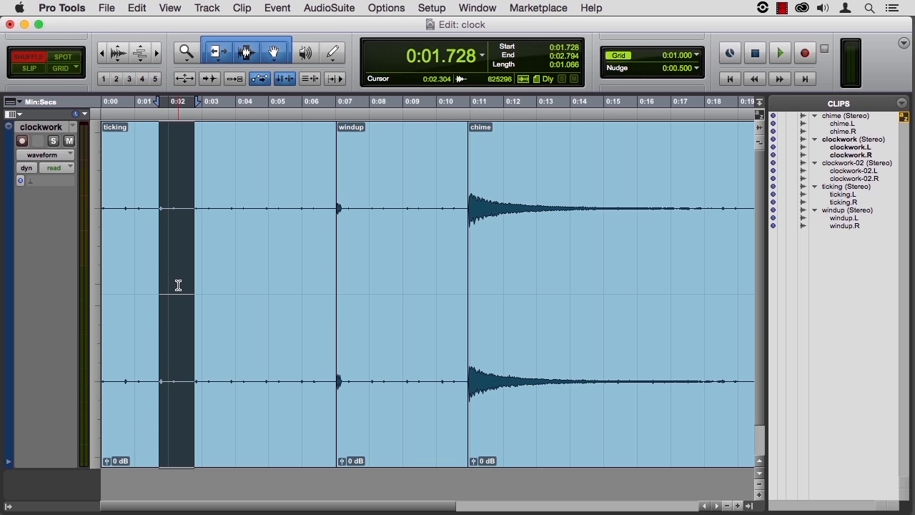
- Trim the ticking clip to the selected range, with the following clips shuffled up behind it
left_click(138, 8)
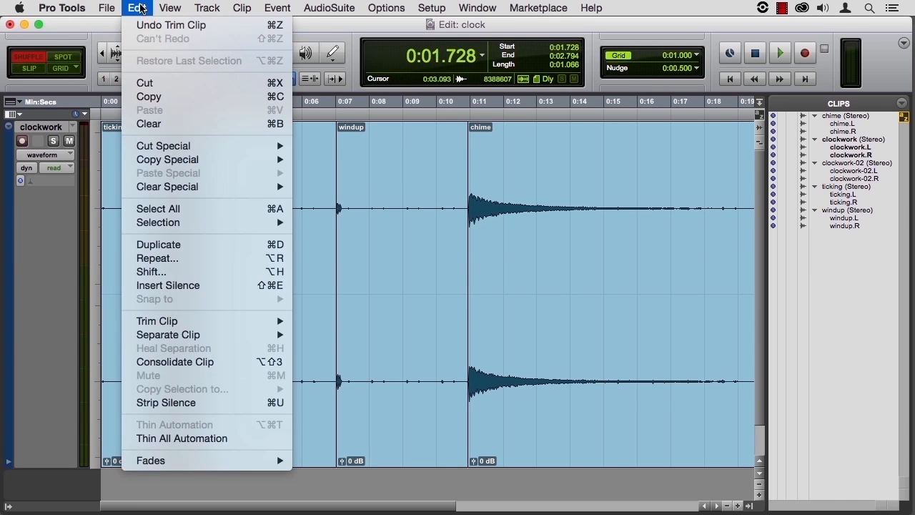
mouse_move(202, 322)
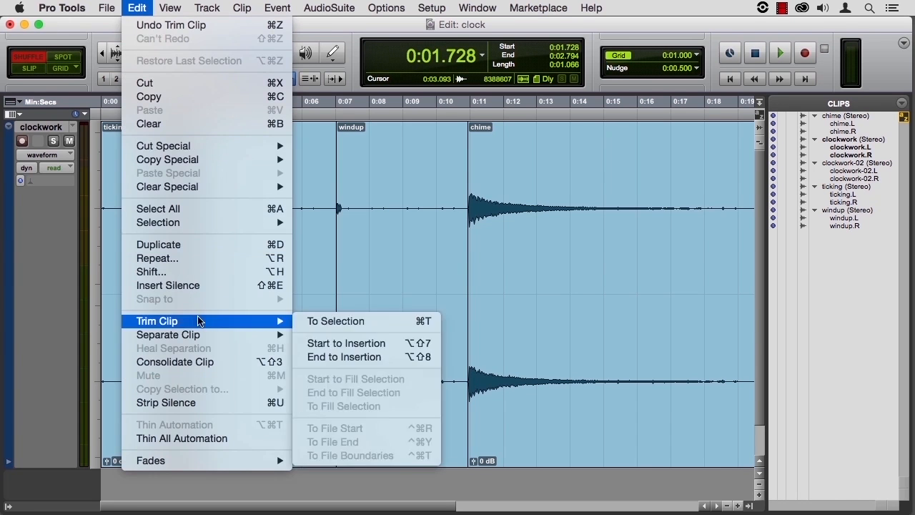
left_click(343, 319)
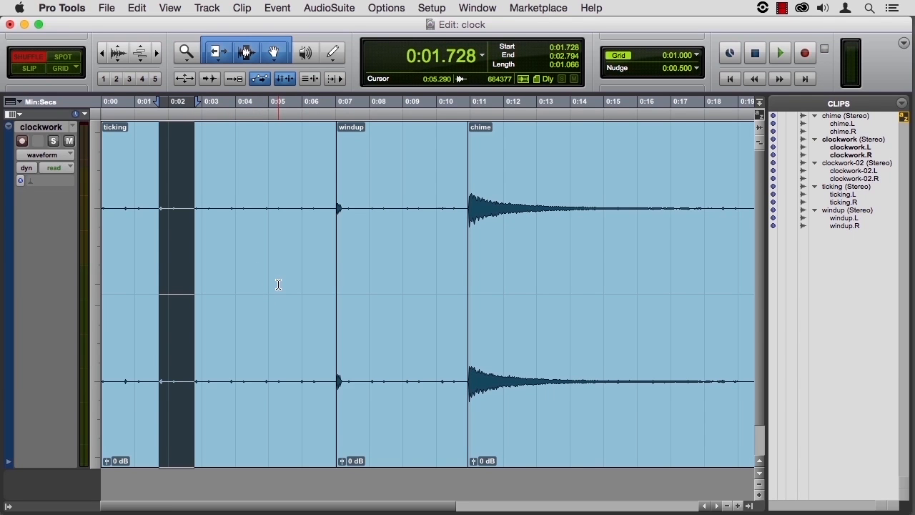
key("super+t")
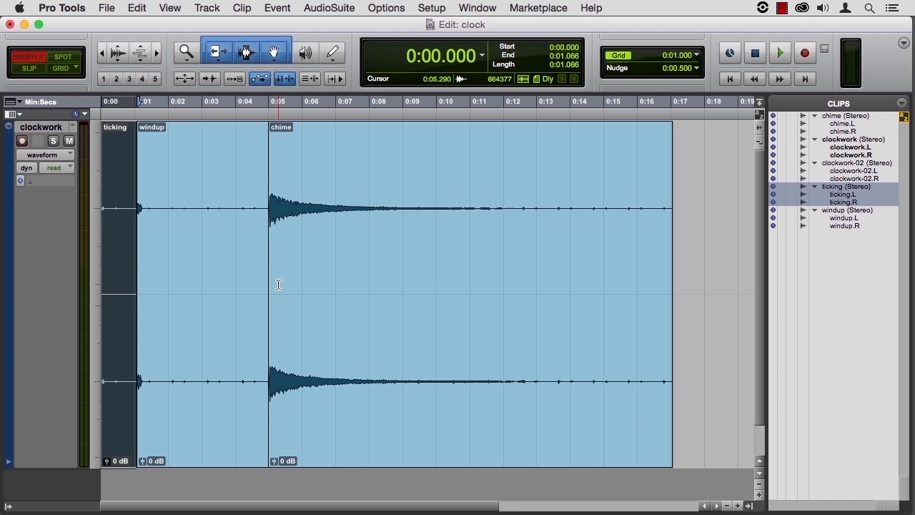
- Duplicate the trimmed ticking clip four times, one copy directly after another
left_click(133, 7)
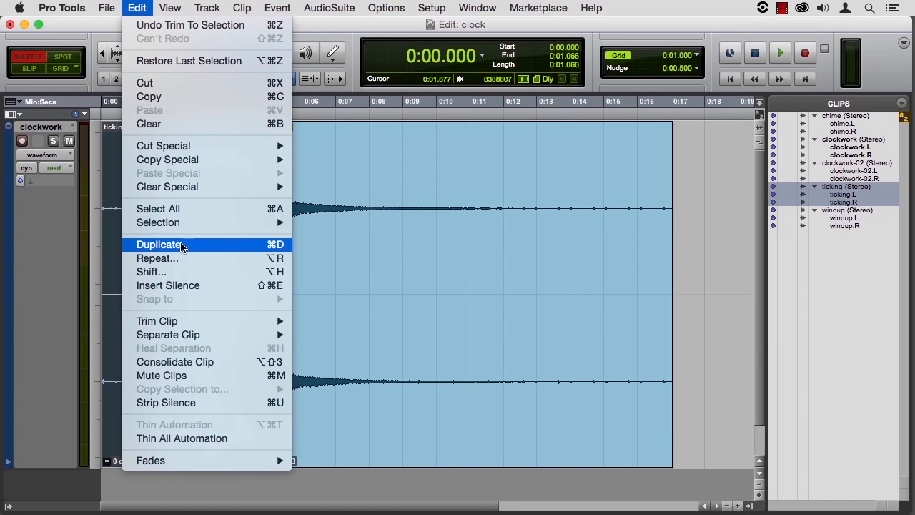
left_click(130, 6)
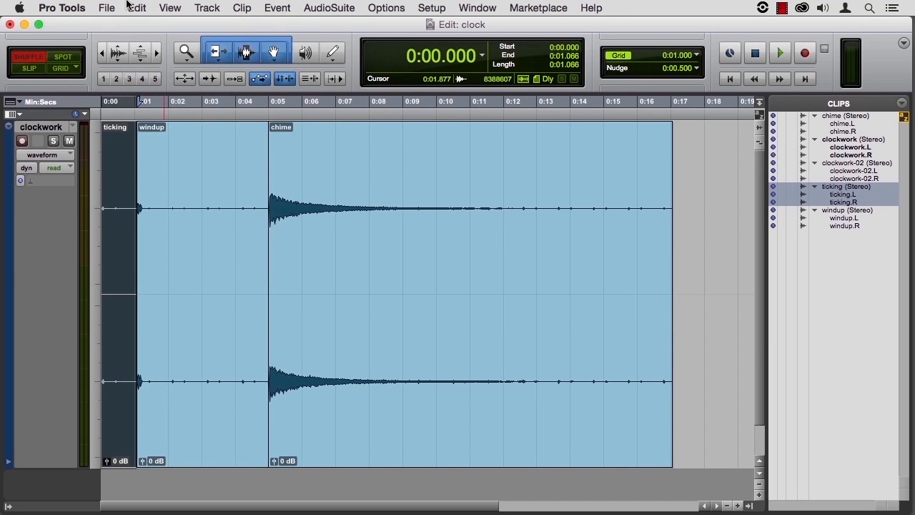
key("super+d")
key("super+d")
key("super+d")
key("super+d")
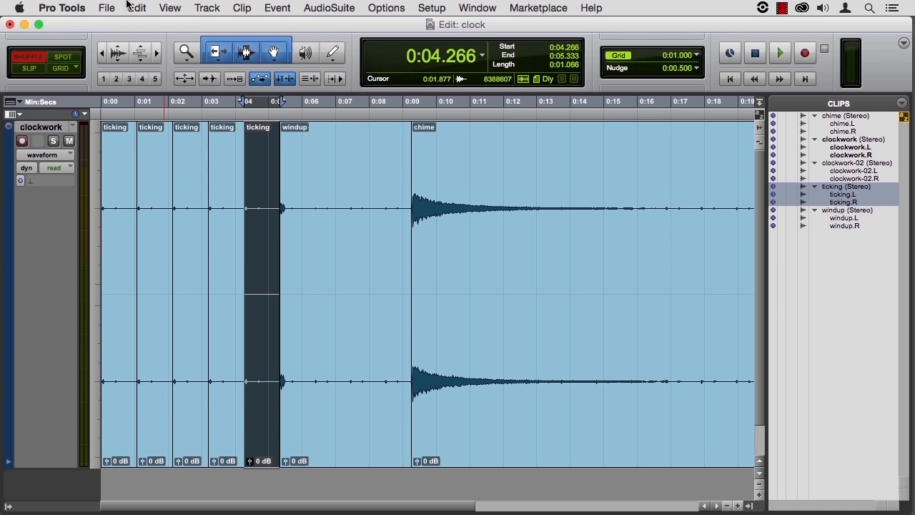
- Repeat the last ticking clip 500 times and view the extended track
left_click(141, 7)
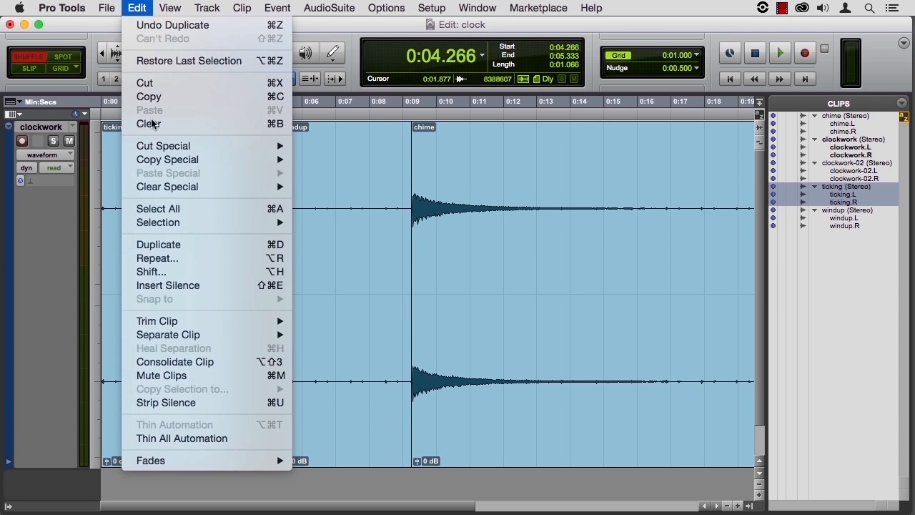
left_click(200, 258)
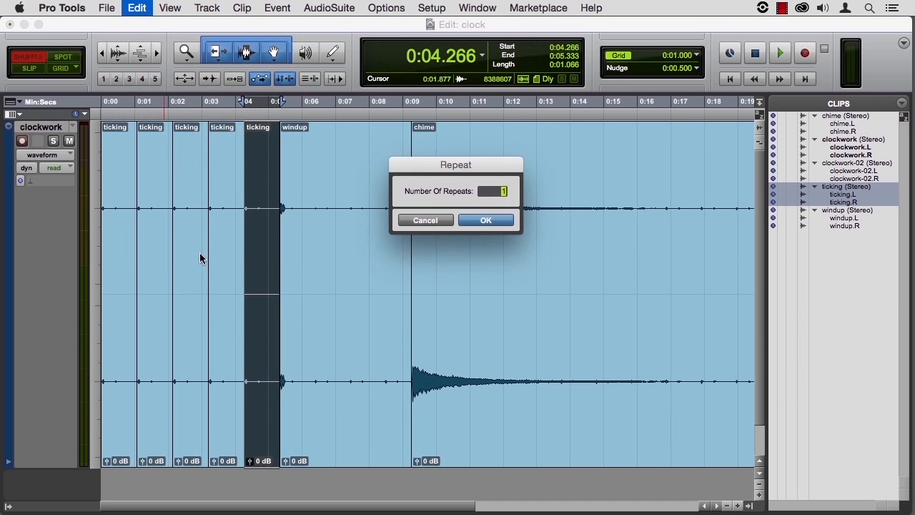
type("500")
key("Return")
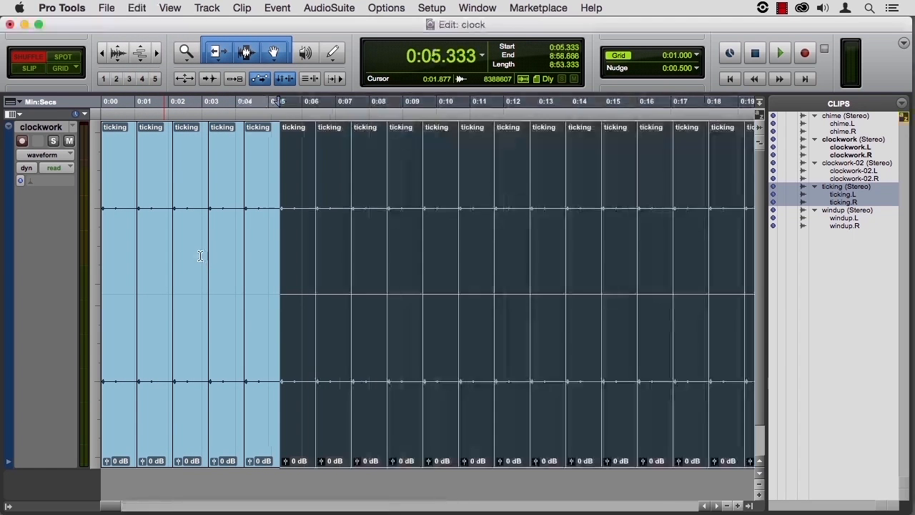
key("super+[")
key("super+[")
key("super+[")
key("super+[")
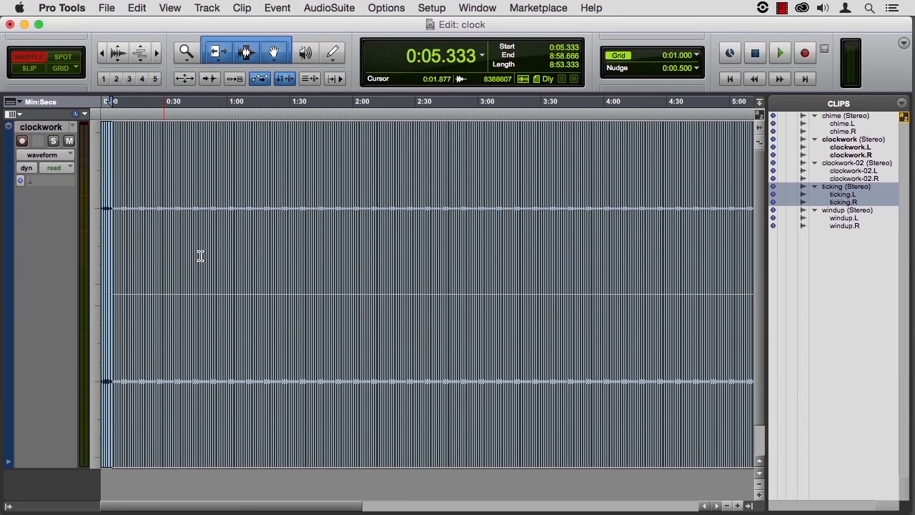
- Undo the 500 repeats of the ticking clip
key("super+z")
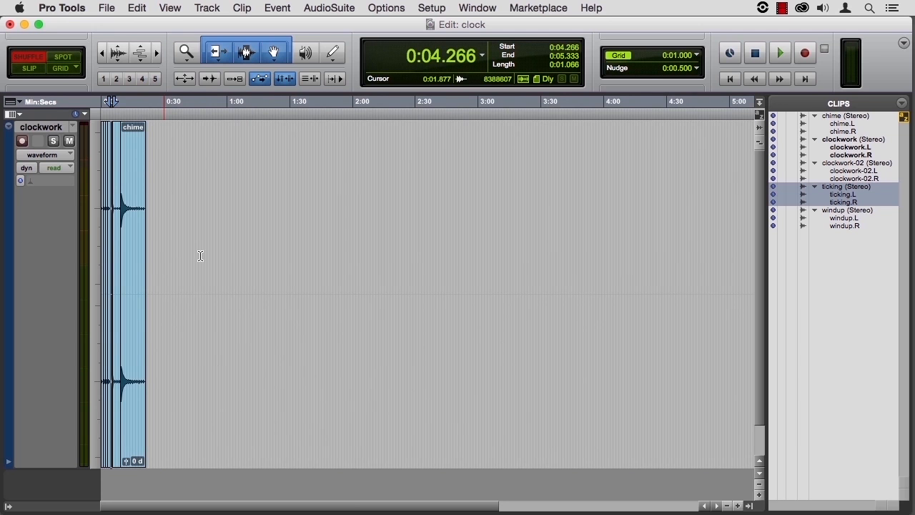
key("super+]")
key("super+]")
key("super+]")
key("super+]")
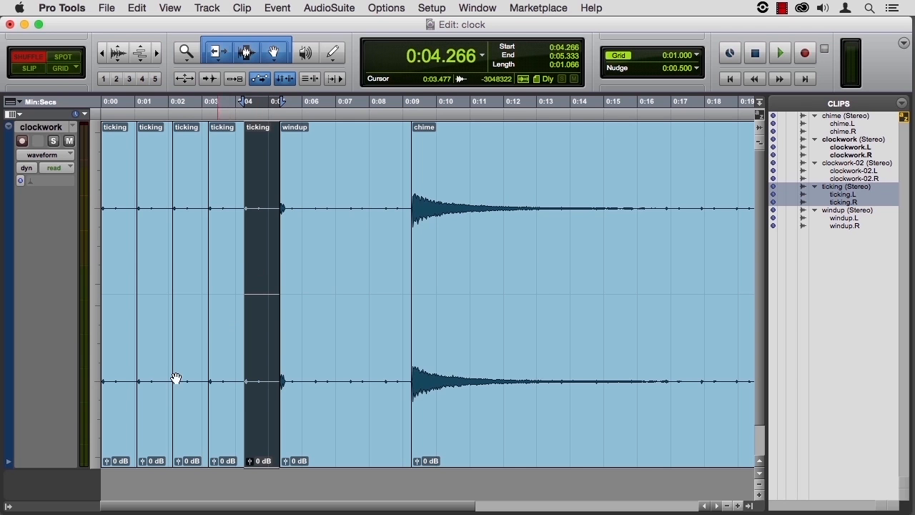
- Reset the first ticking clip's gain to 0 dB and raise the next four to +1.7, +2.6, +3.5 and +4.4 dB
left_click(107, 461)
left_click_drag(107, 461, 107, 465)
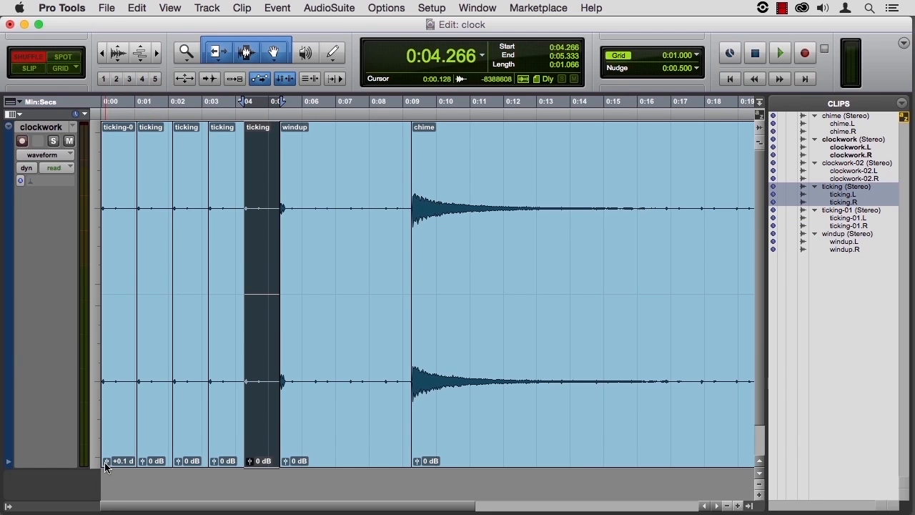
left_click_drag(108, 462, 107, 463)
left_click(108, 464, "alt")
left_click_drag(144, 462, 250, 461)
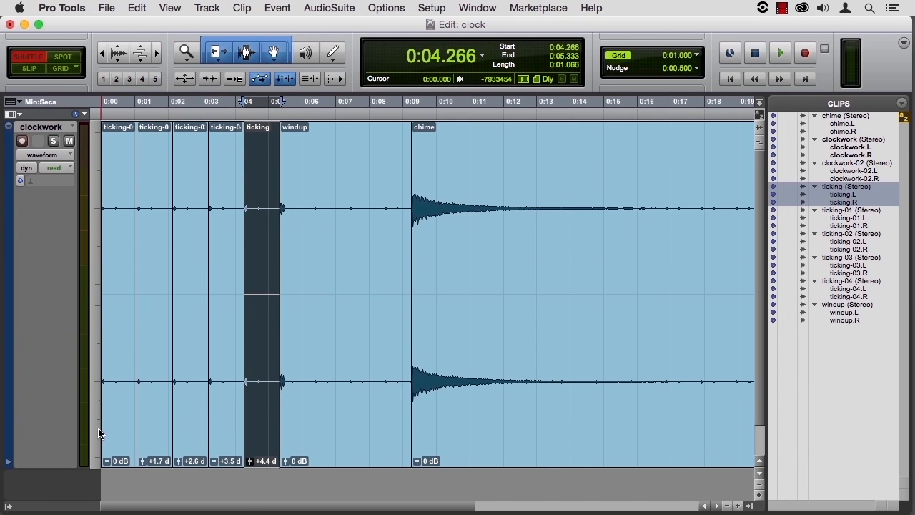
- Play the track from the session start through the ticking clips to hear their gain changes
key("Return")
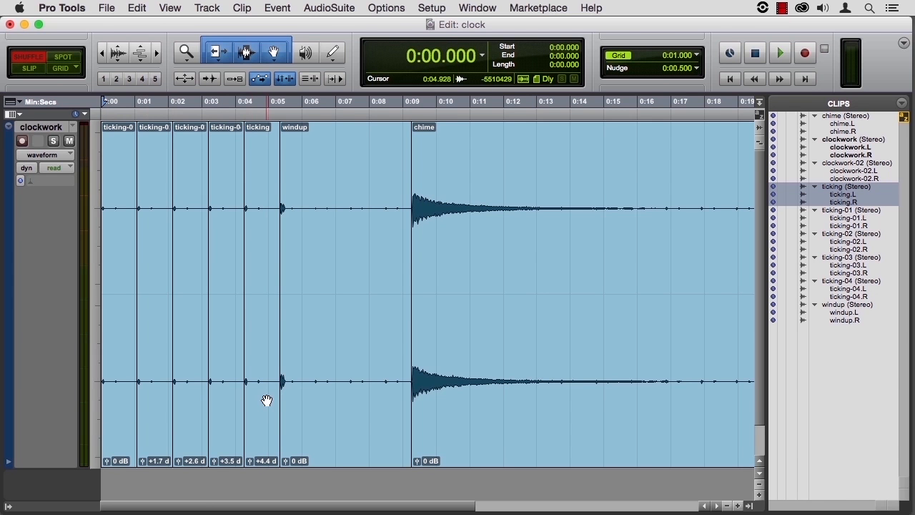
key("space")
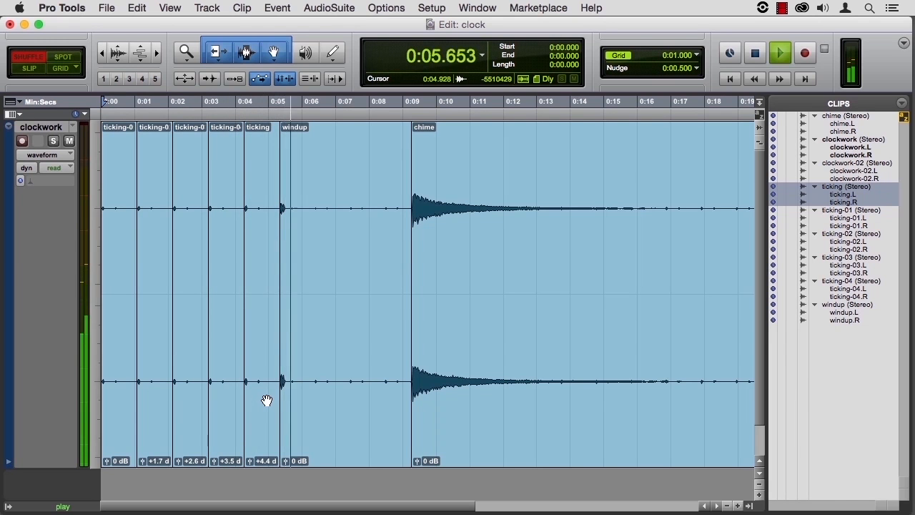
key("space")
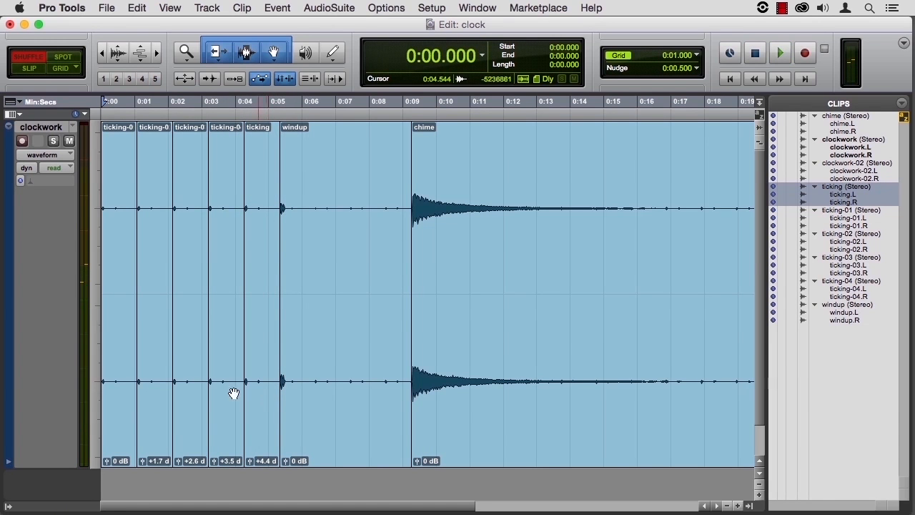
left_click(114, 373)
left_click(155, 365)
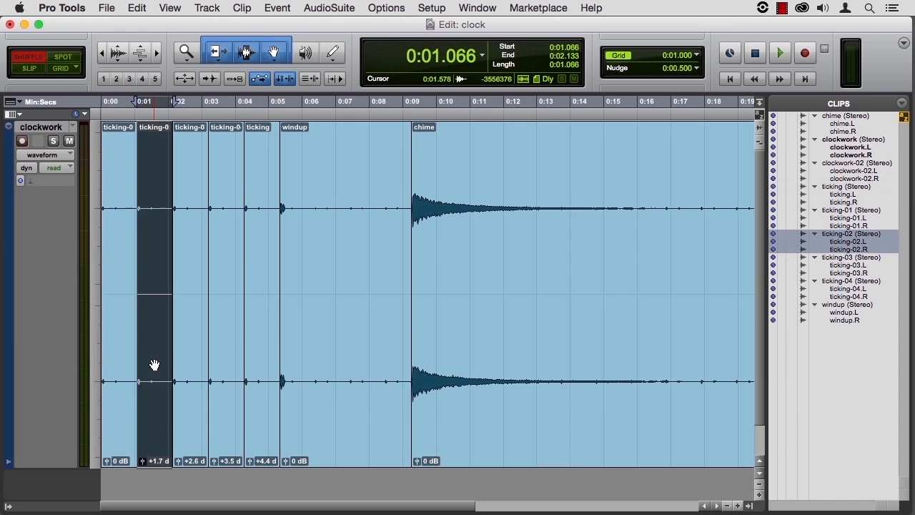
left_click(192, 362)
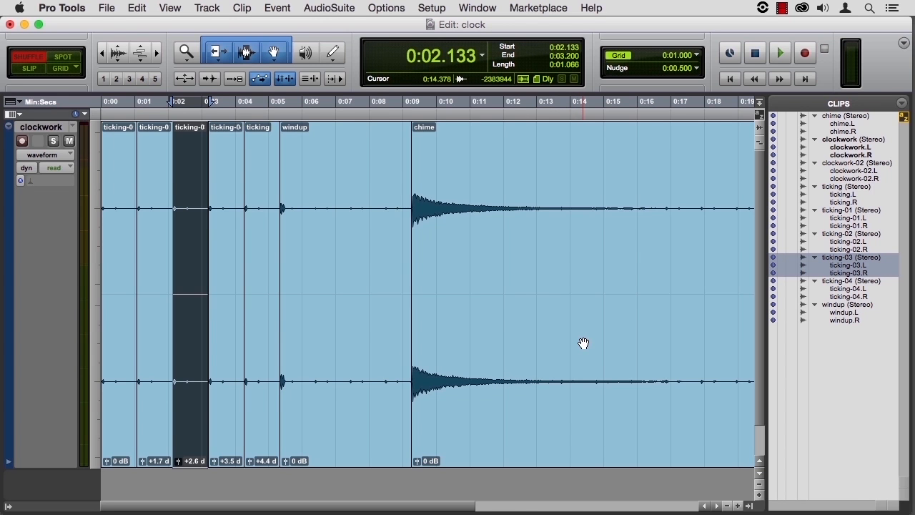
- Duplicate the chime clip once, directly after the original
key("super+bracketleft")
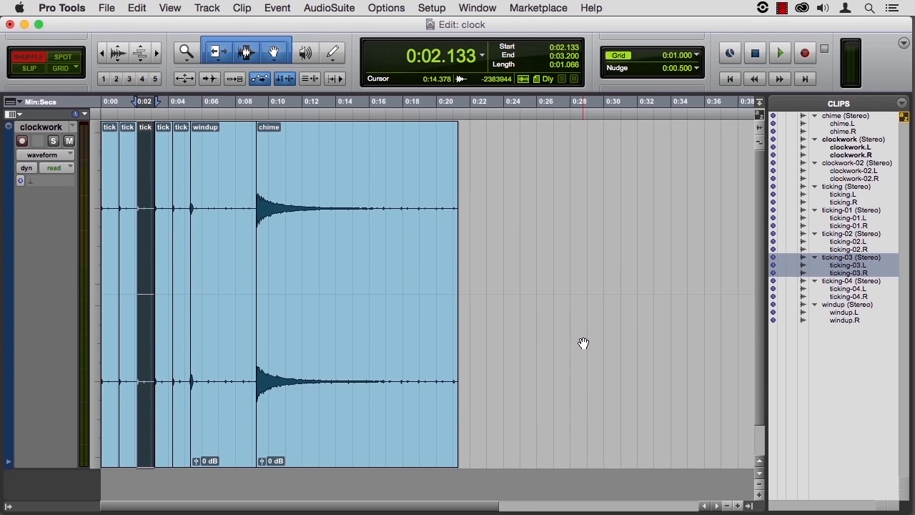
left_click(326, 361)
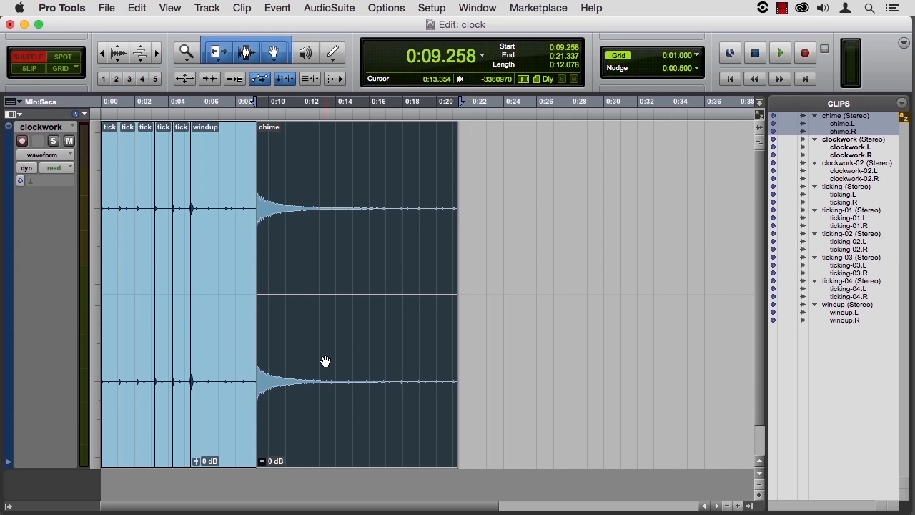
key("super+d")
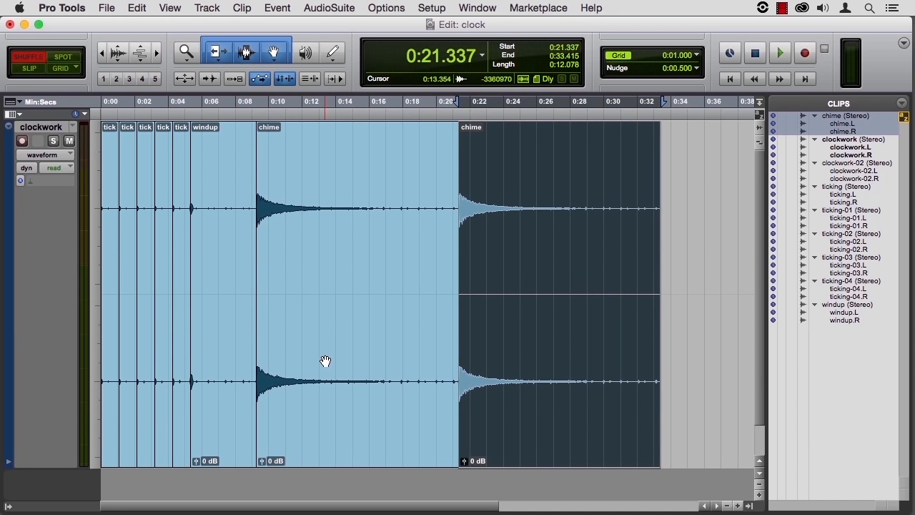
- Play the track from about 0:10.240 within the first chime clip to hear its tail
left_click(273, 161)
key("space")
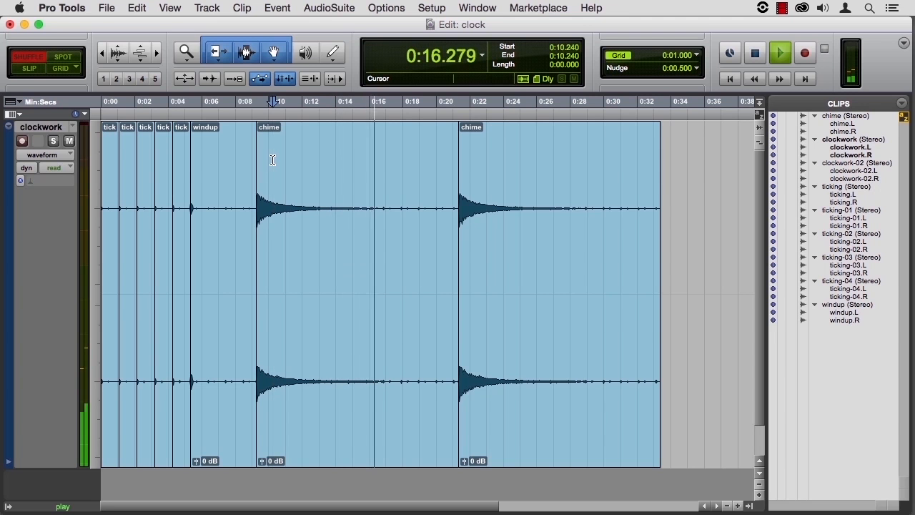
key("space")
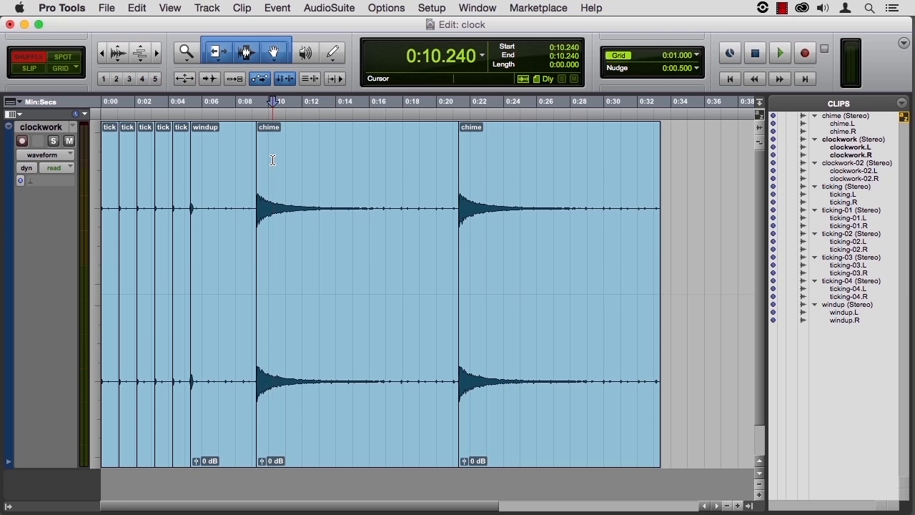
- Trim the end of the first chime clip to a length of about 2.05 seconds, with the second chime shuffled up against it
double_click(455, 295)
left_click_drag(439, 296, 457, 143)
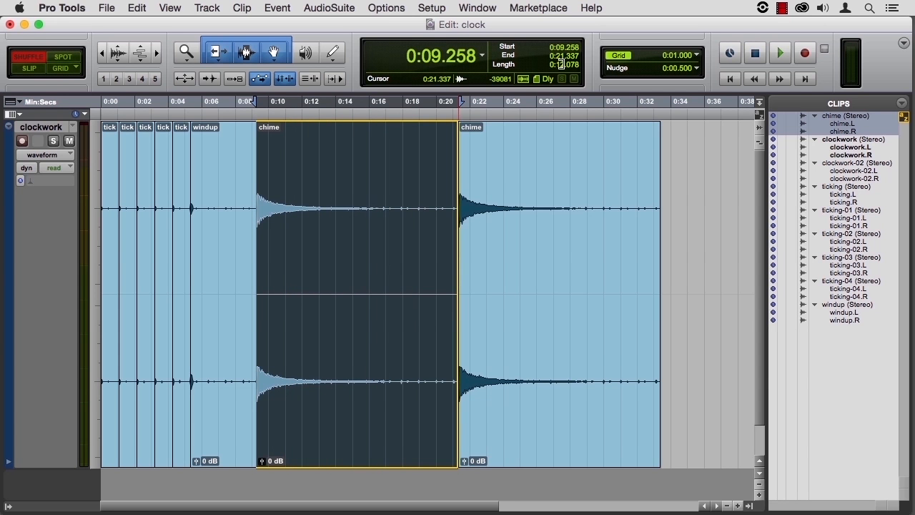
left_click_drag(461, 207, 288, 247)
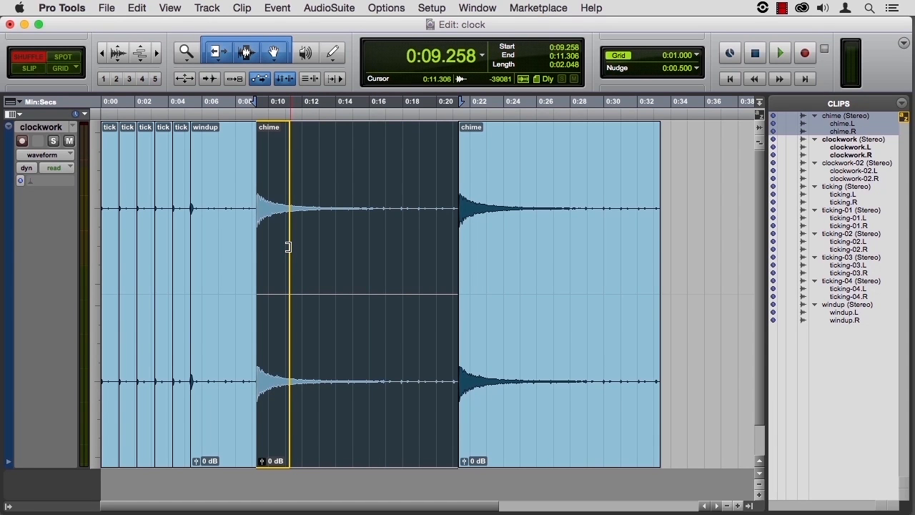
key("super+t")
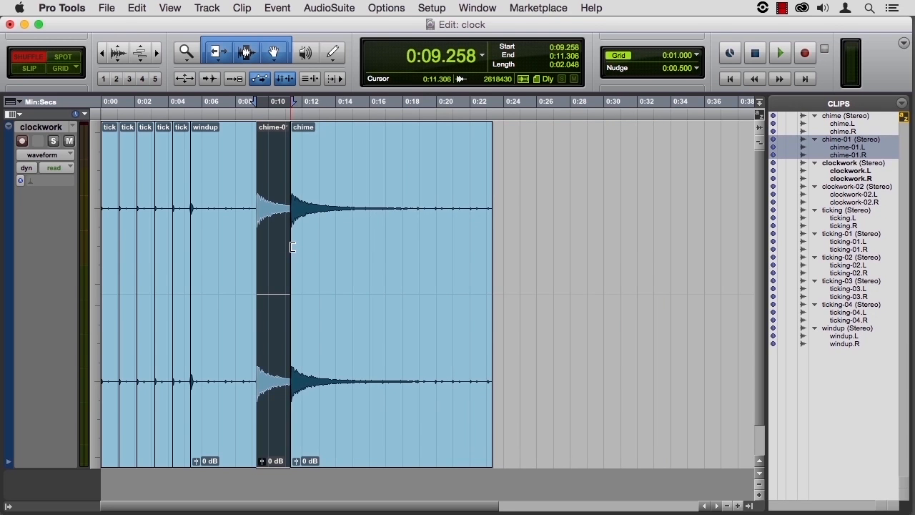
- Play the track from about 0:08.149 to hear the two chimes in succession
left_click(238, 104)
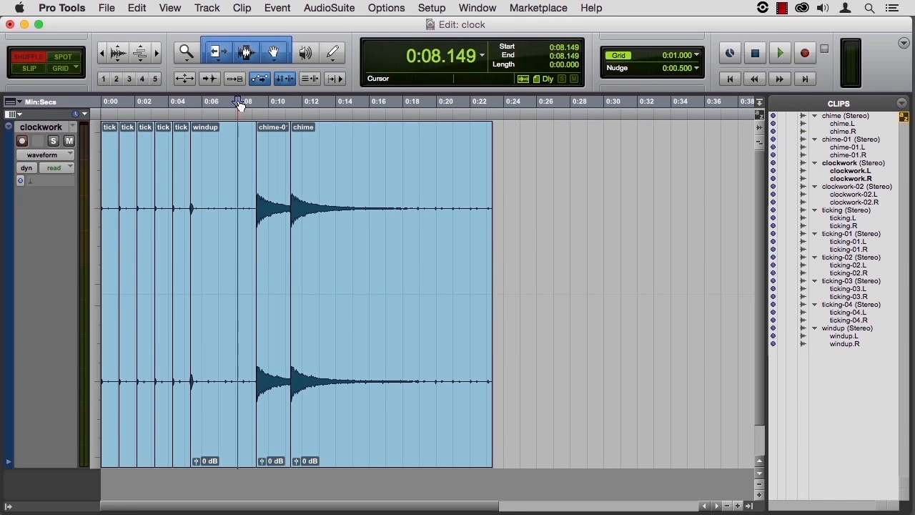
key("space")
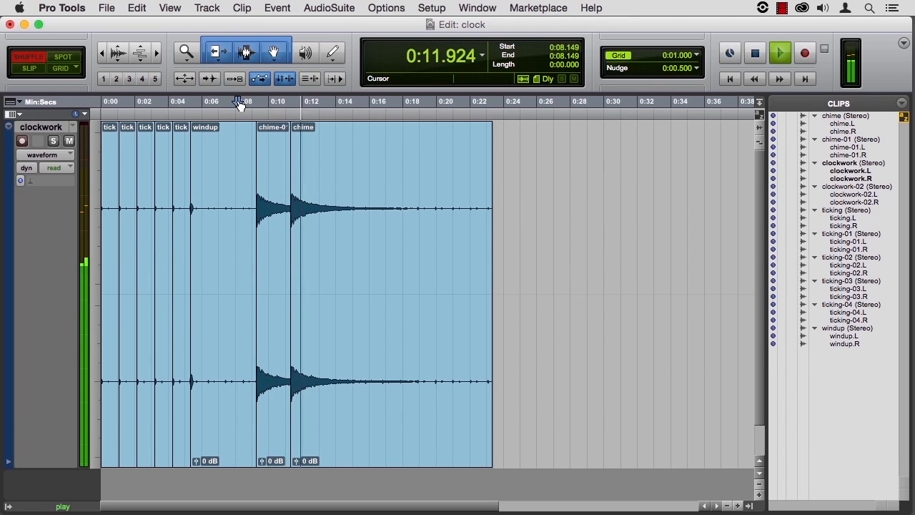
key("space")
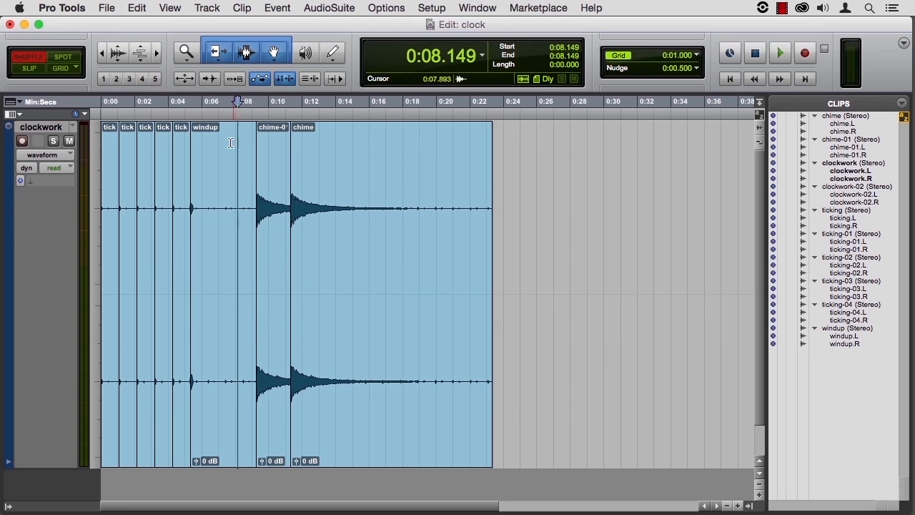
- Extend the end of the first chime clip to a length of about 2.30 seconds and play the track from about 0:08.448
double_click(283, 293)
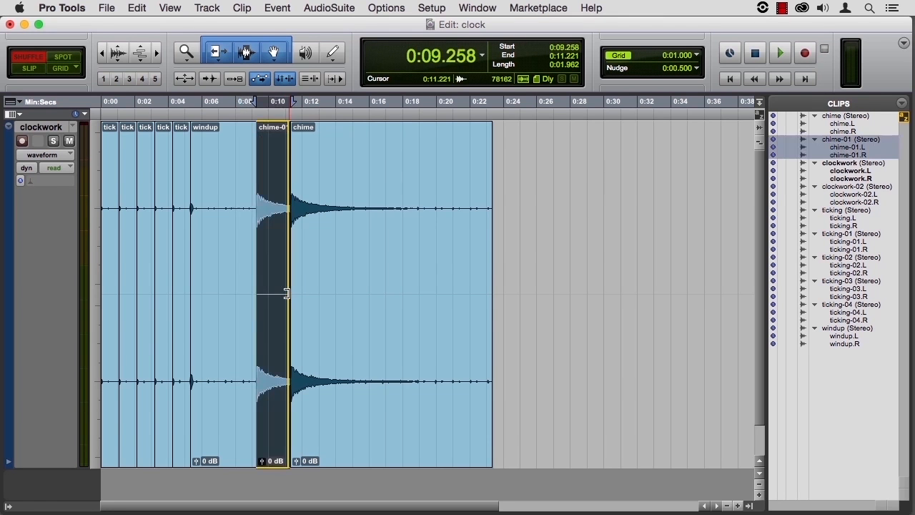
left_click_drag(290, 293, 294, 294)
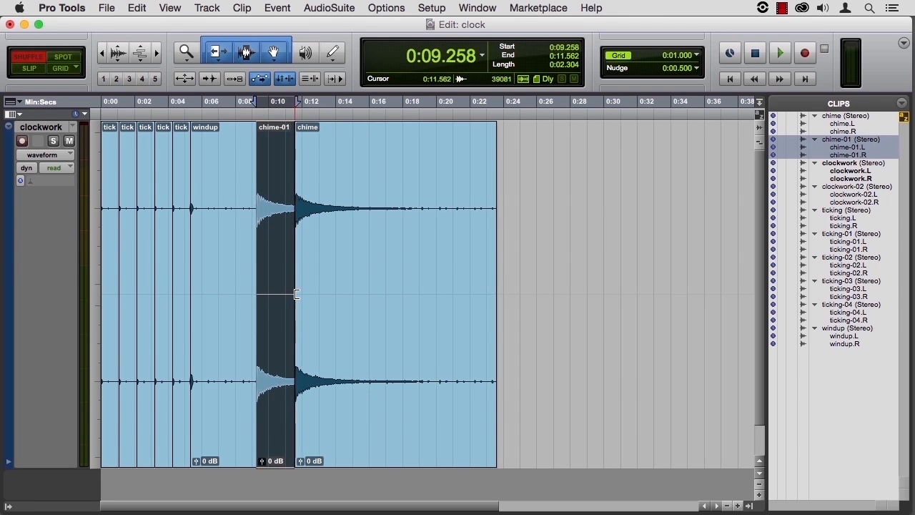
left_click(243, 145)
key("space")
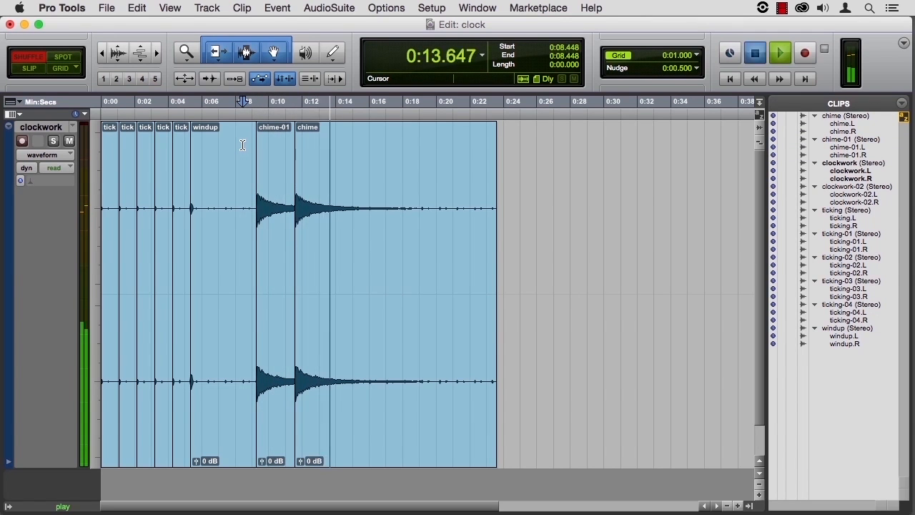
key("space")
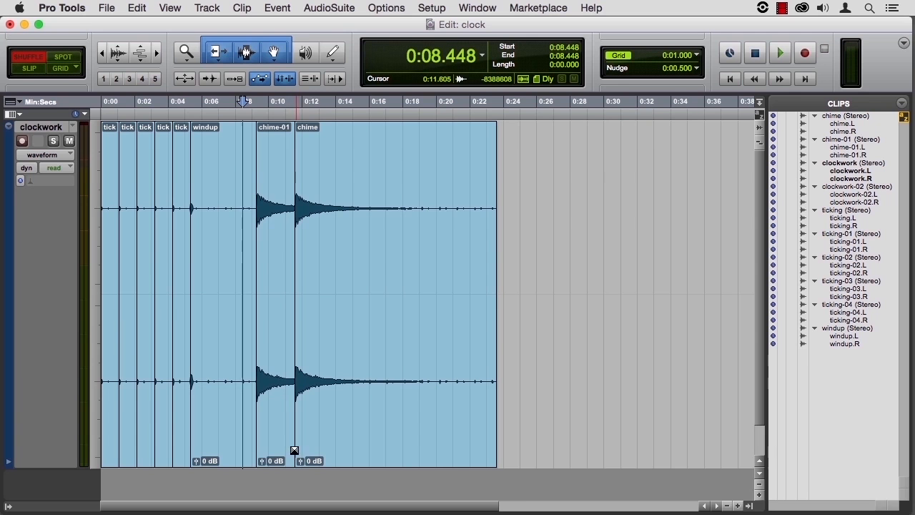
- Try a crossfade about 1.79 seconds long across the boundary between the two chime clips
left_click(278, 365)
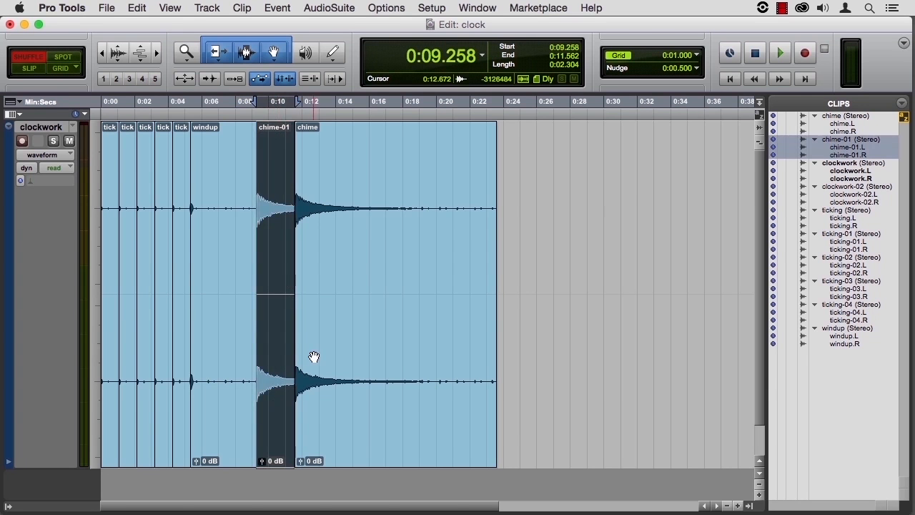
left_click(314, 357)
left_click_drag(296, 464, 279, 458)
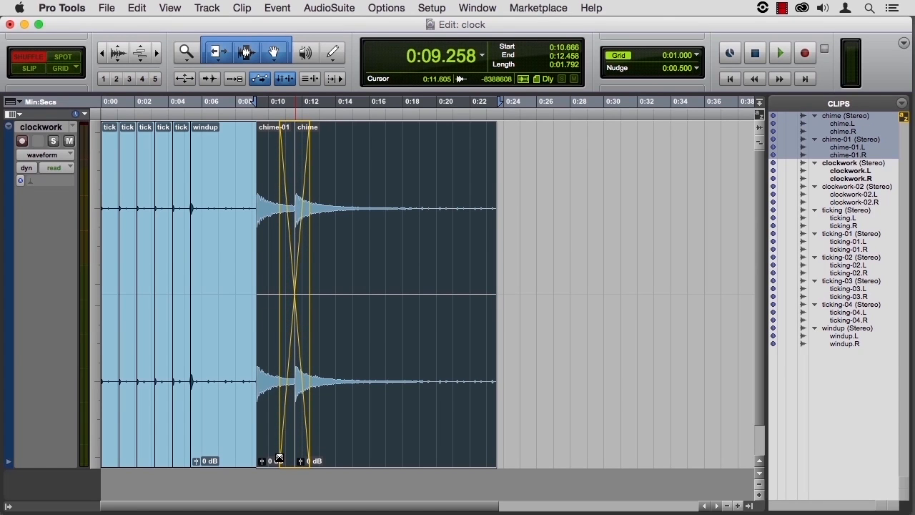
left_click_drag(279, 458, 280, 458)
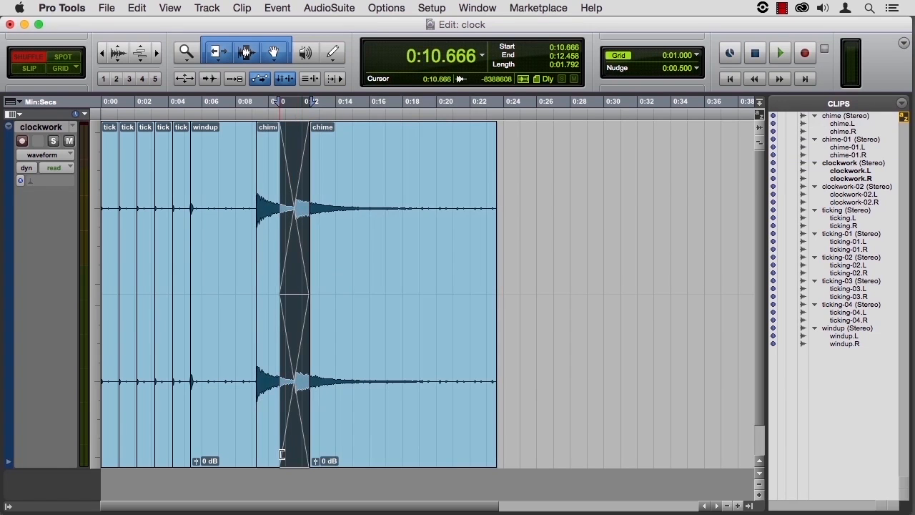
- Play the track from about 0:08.192 through the long crossfade between the chimes and undo that crossfade
left_click(238, 163)
key("space")
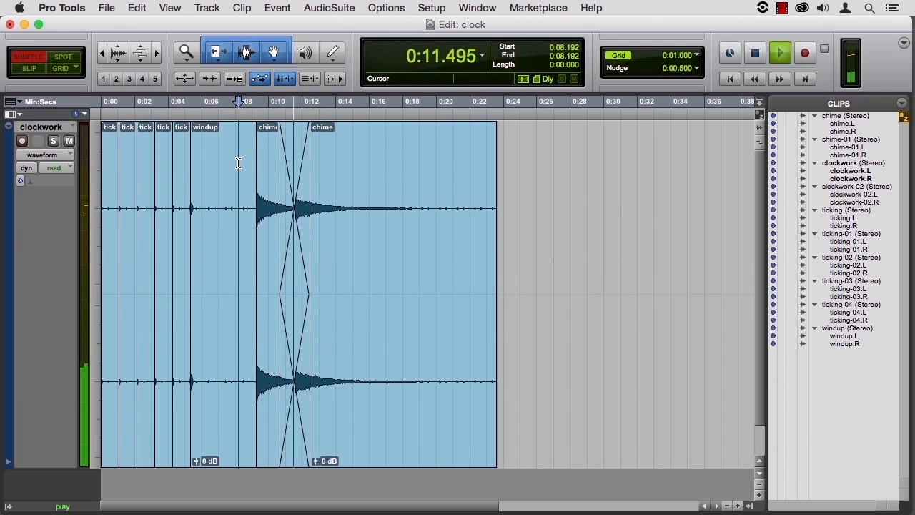
key("space")
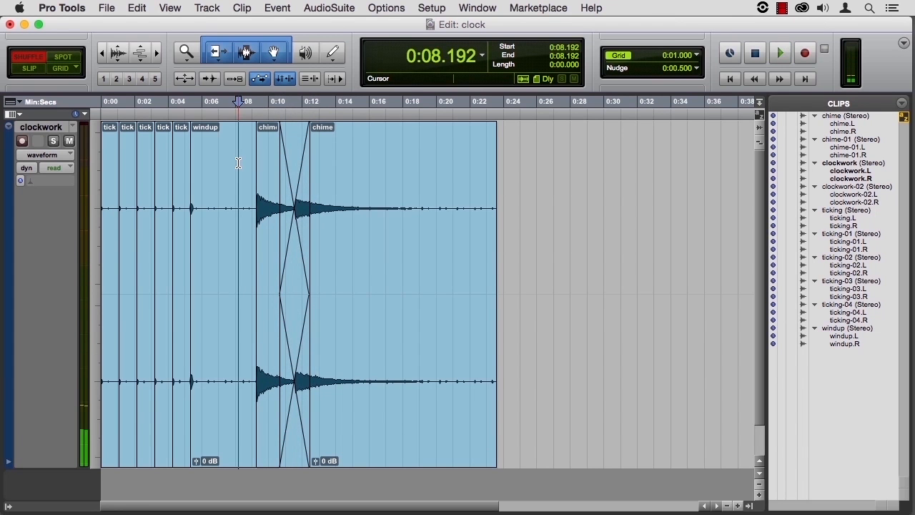
key("super+z")
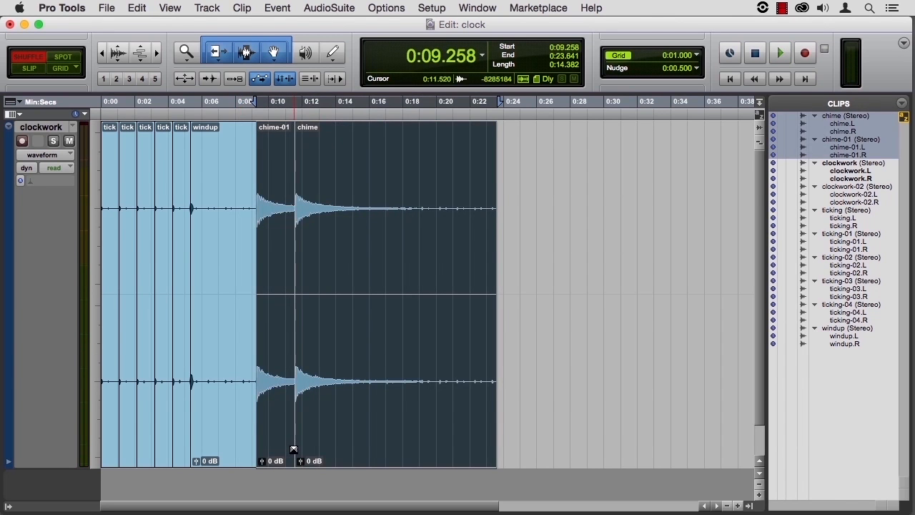
- Create a very short crossfade between the two chime clips and play the track from about 0:07.040 to hear it
left_click(293, 449)
left_click(219, 172)
key("space")
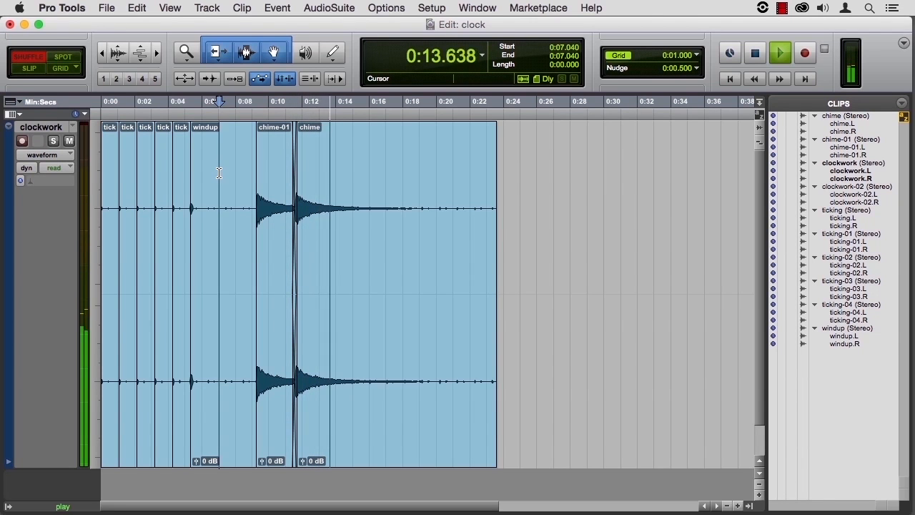
key("space")
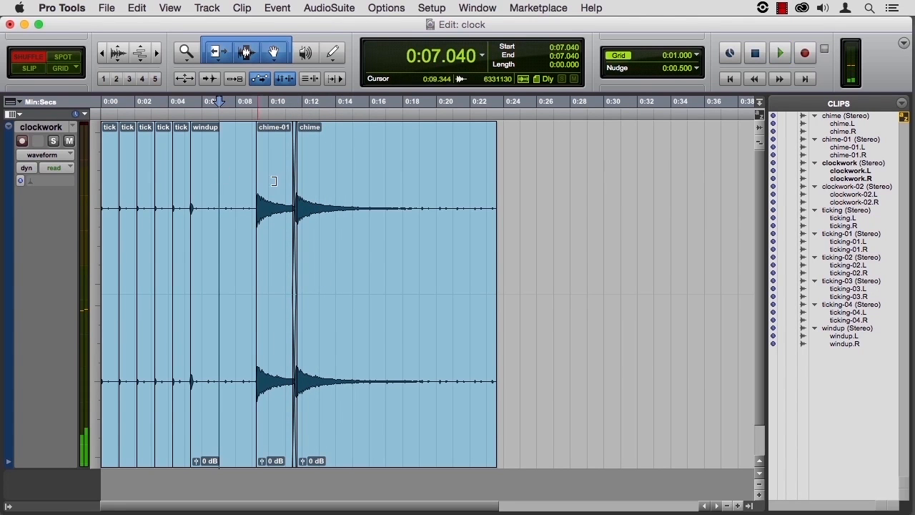